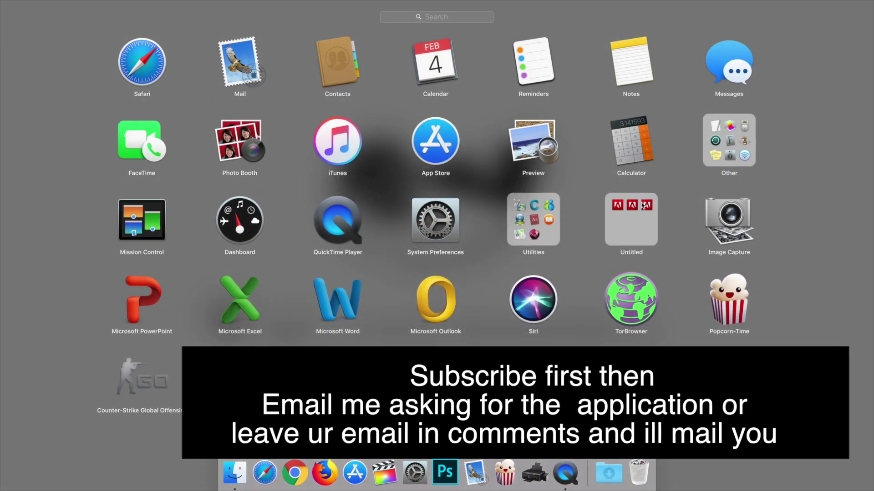
Step: Launch Disk Utility from Launchpad's Other folder to check the Untitled disk usage (587.99 GB used)
left_click(729, 139)
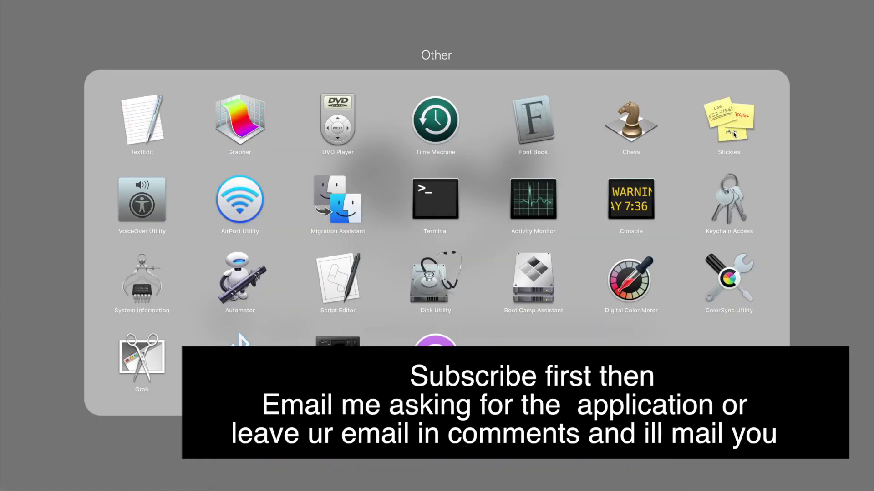
left_click(429, 279)
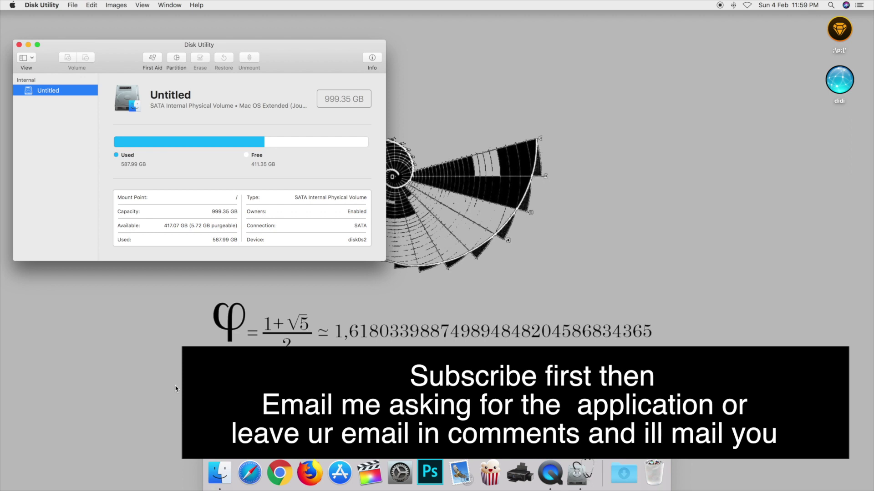
Step: Launch Disk Inventory X from a Finder window, then close that Finder window
left_click(218, 473)
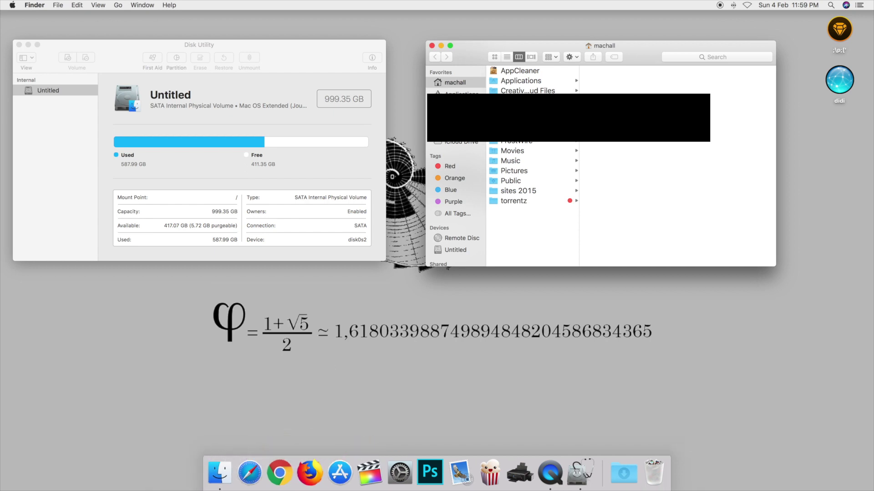
key("Down")
key("super+o")
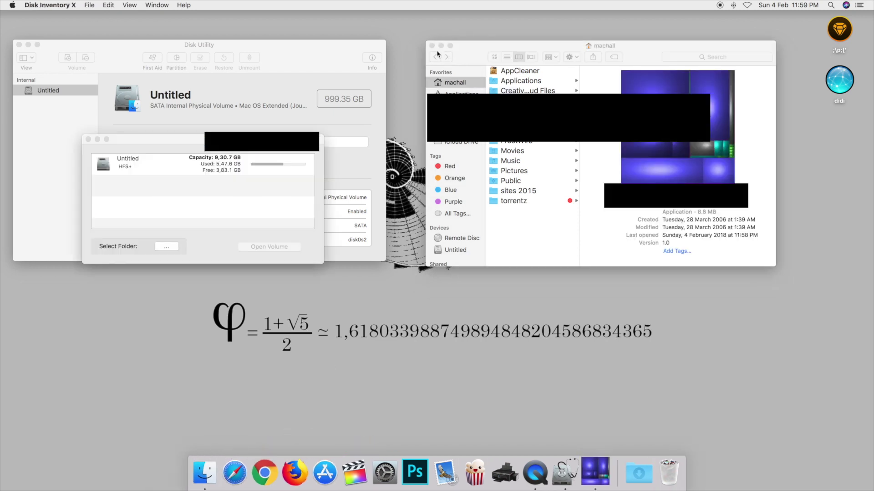
left_click(433, 45)
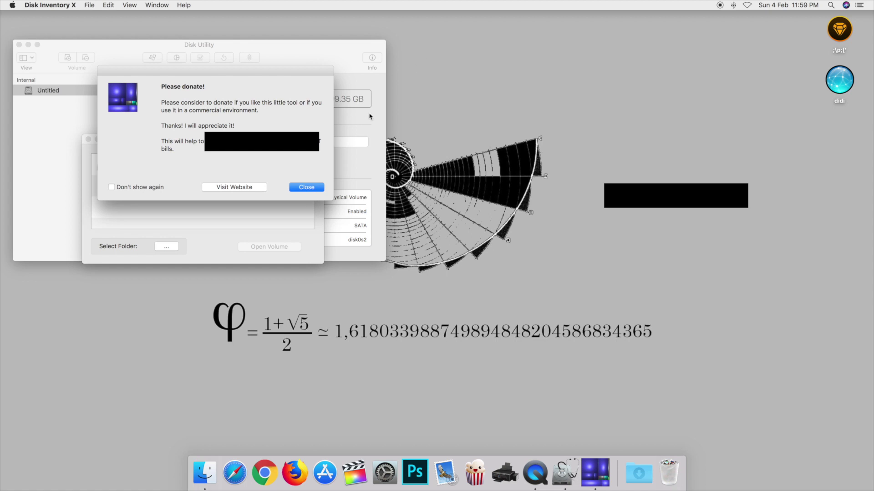
Step: Dismiss the donation request and start scanning the Untitled volume
left_click(306, 187)
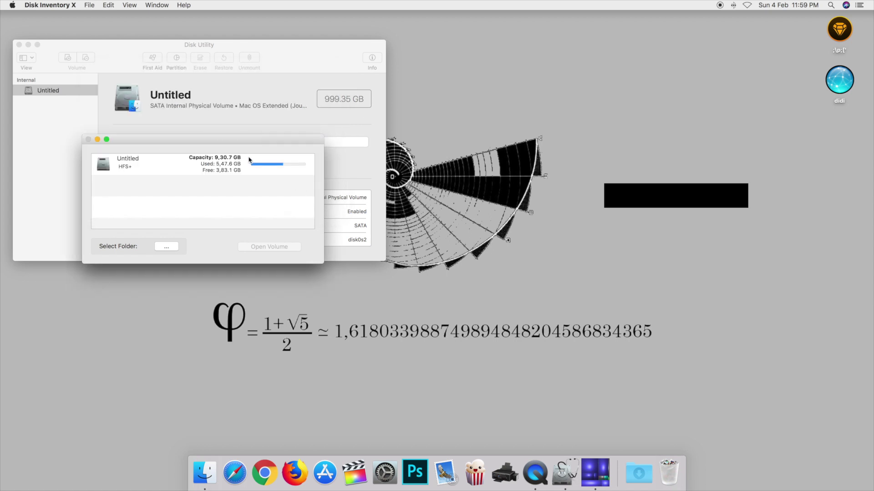
left_click(209, 167)
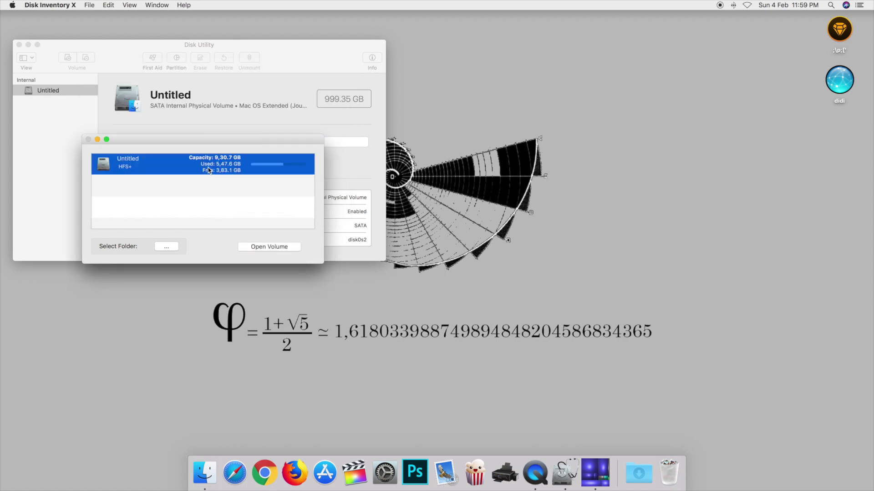
left_click(284, 248)
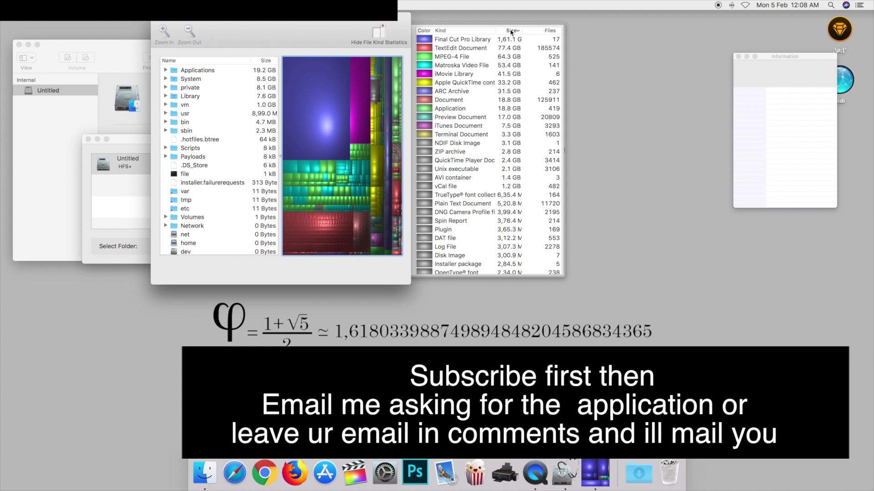
Step: Sort file kinds largest first and pinpoint the 161 GB Final Cut Pro Library 'Untitled' in Movies
left_click(514, 31)
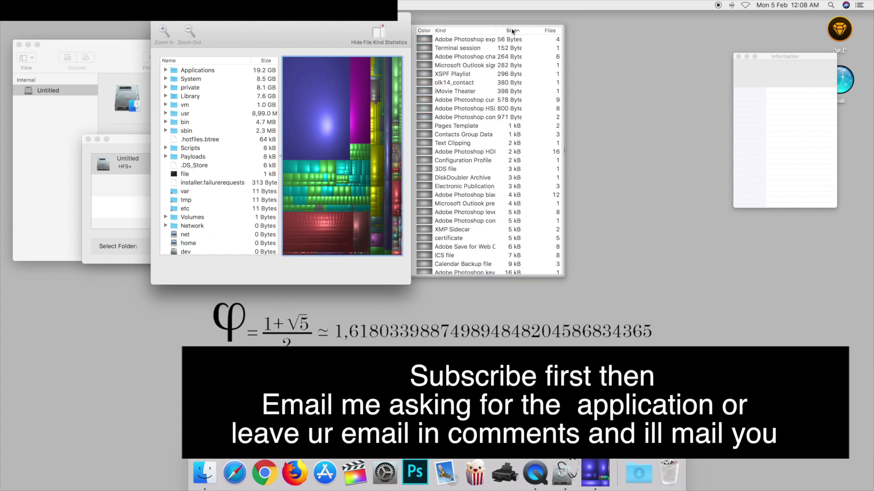
left_click(513, 30)
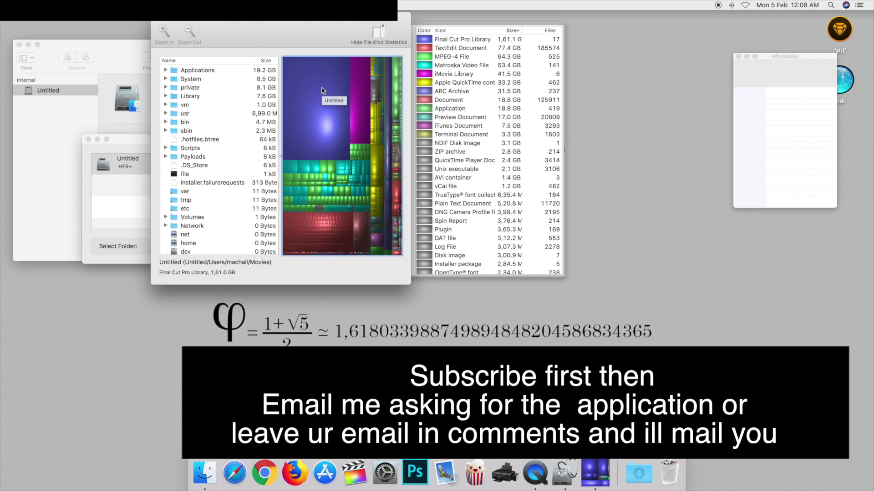
left_click(319, 101)
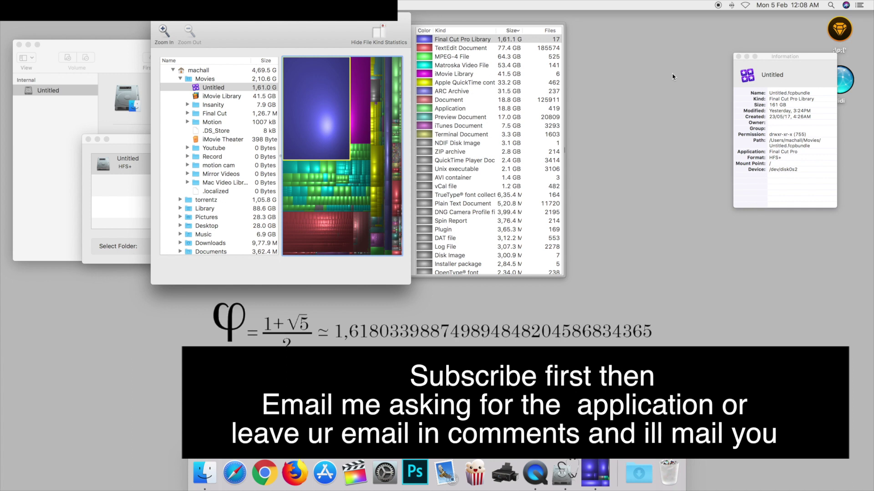
left_click(454, 49)
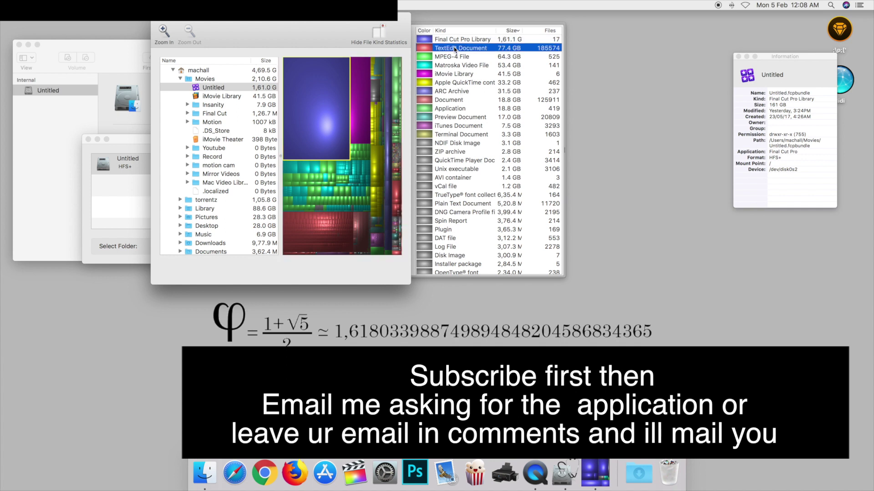
left_click(448, 39)
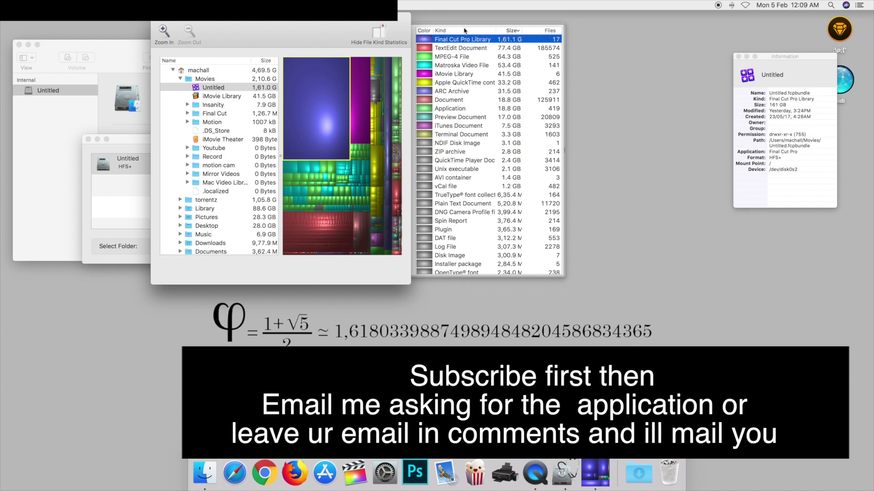
right_click(451, 40)
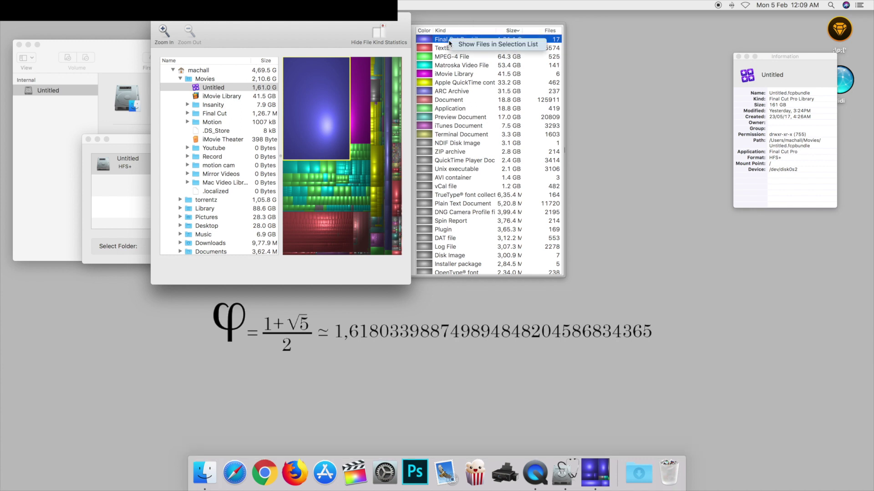
Step: List the 17 Final Cut Pro libraries by size, largest first, and select the 161 GB Untitled library
left_click(497, 44)
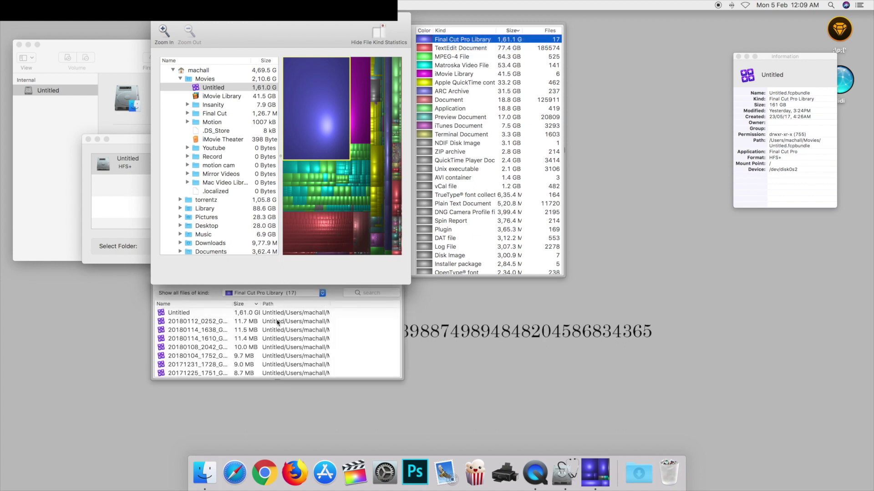
scroll(276, 331, "down", 3)
scroll(276, 330, "down", 2)
scroll(276, 330, "down", 5)
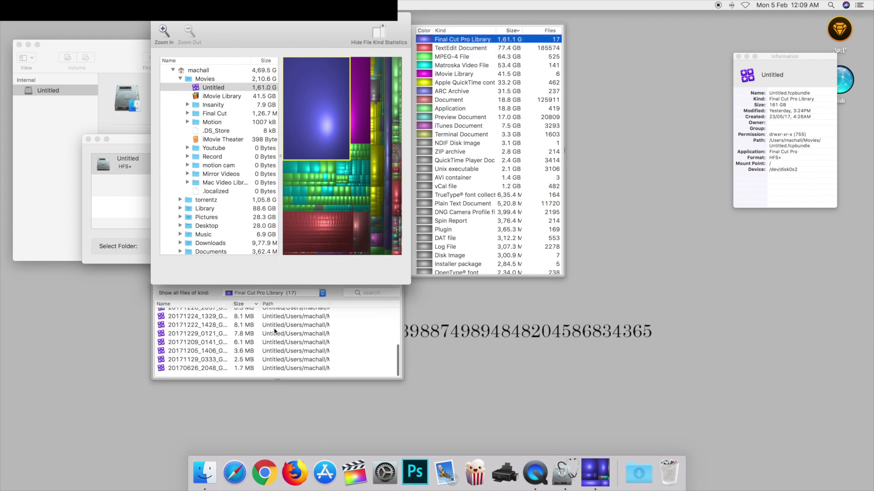
scroll(276, 331, "down", 3)
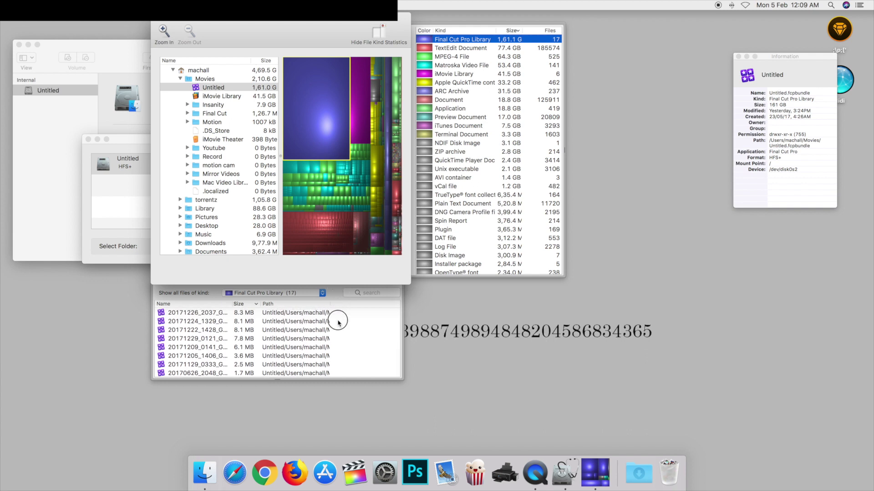
scroll(267, 336, "up", 1)
scroll(267, 337, "up", 8)
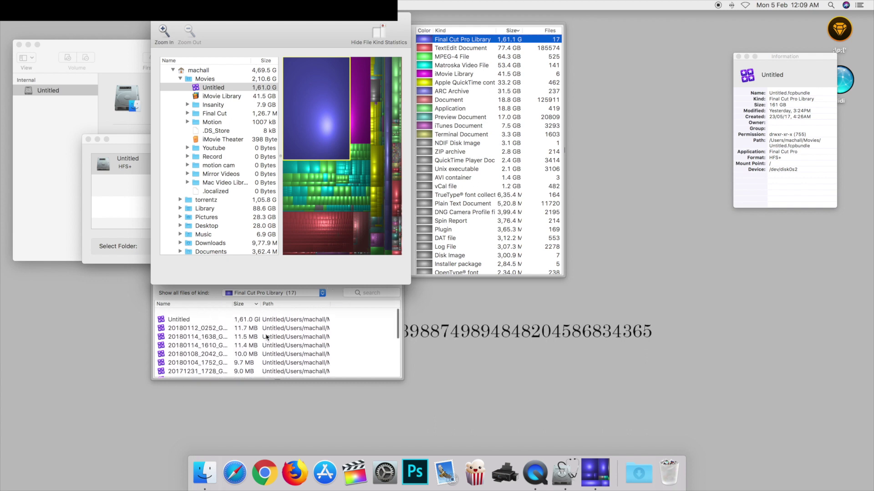
left_click(249, 304)
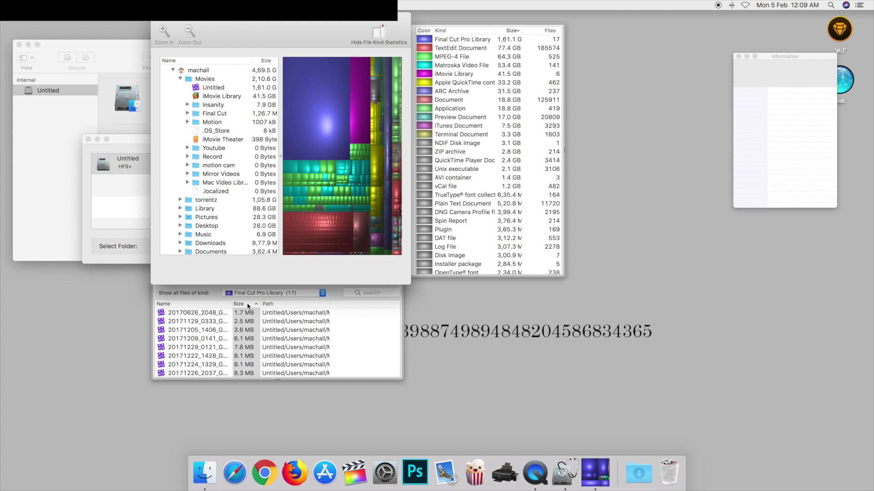
left_click(249, 305)
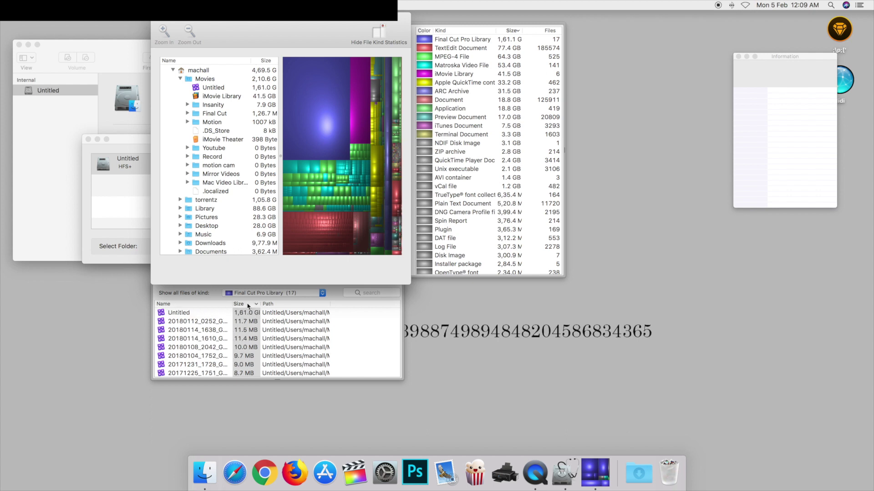
left_click(185, 313)
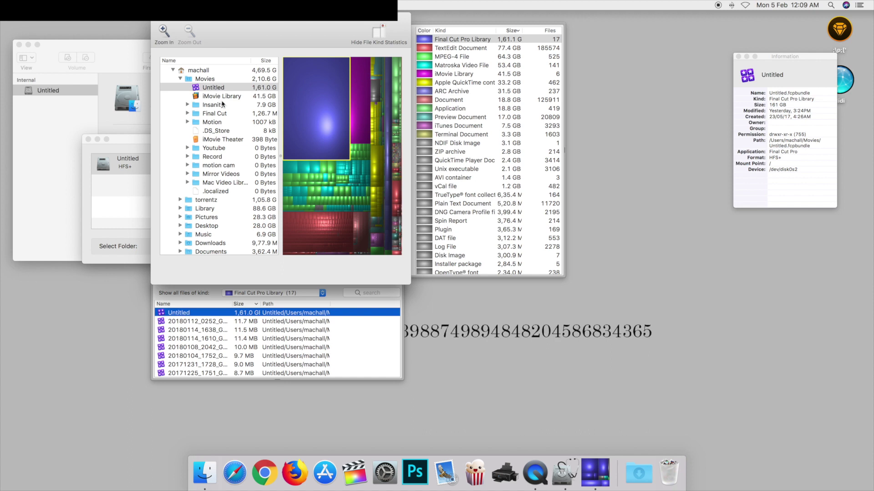
left_click(213, 88)
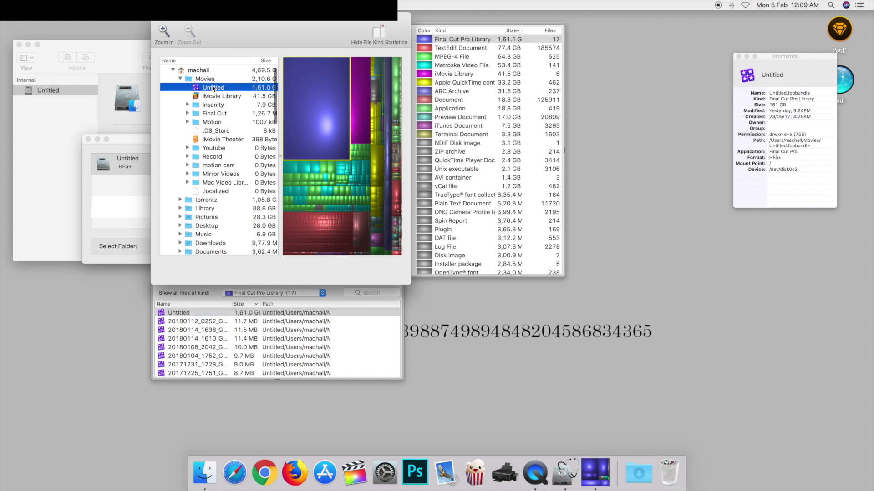
Step: Reveal the 161 GB Untitled library in Finder, move it to the Trash, and close Finder
right_click(213, 88)
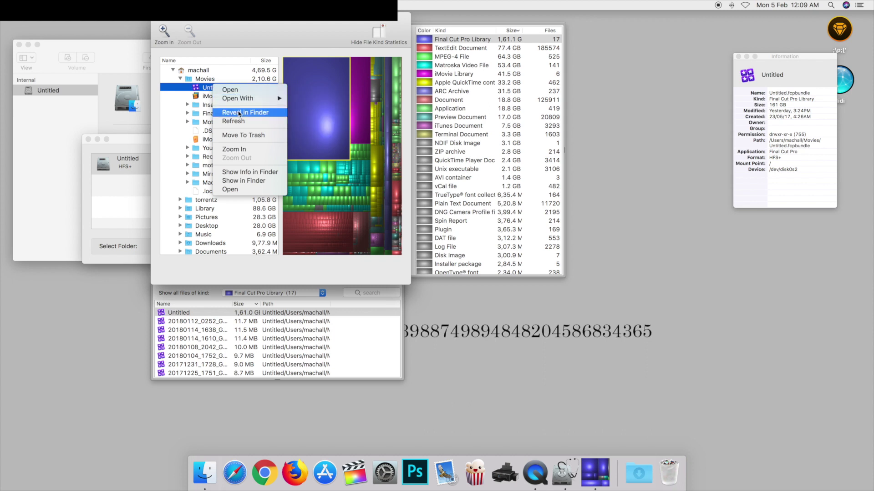
left_click(238, 113)
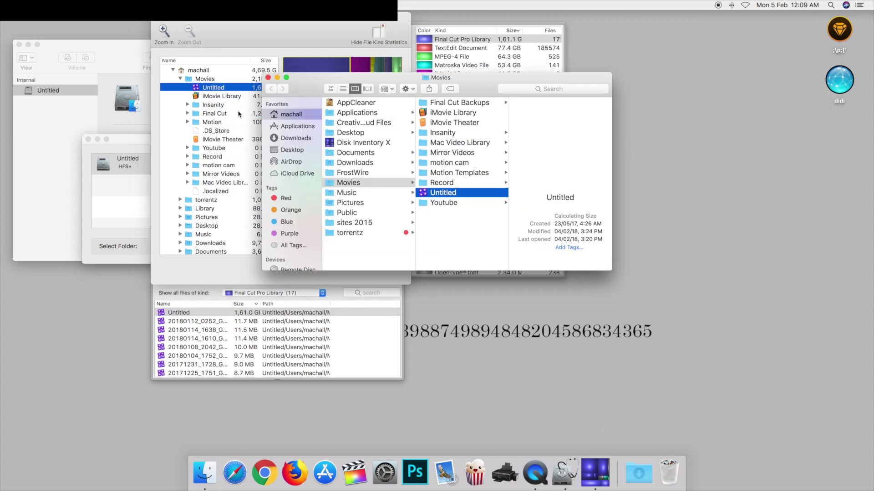
right_click(440, 197)
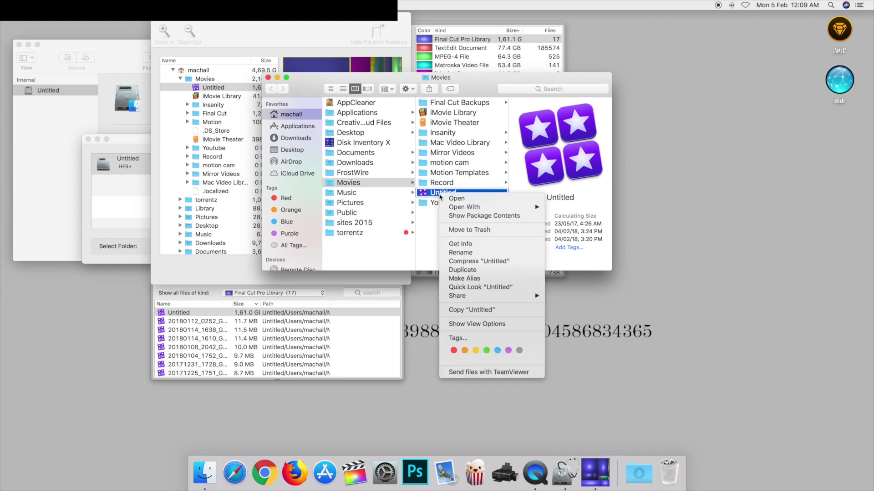
left_click(464, 231)
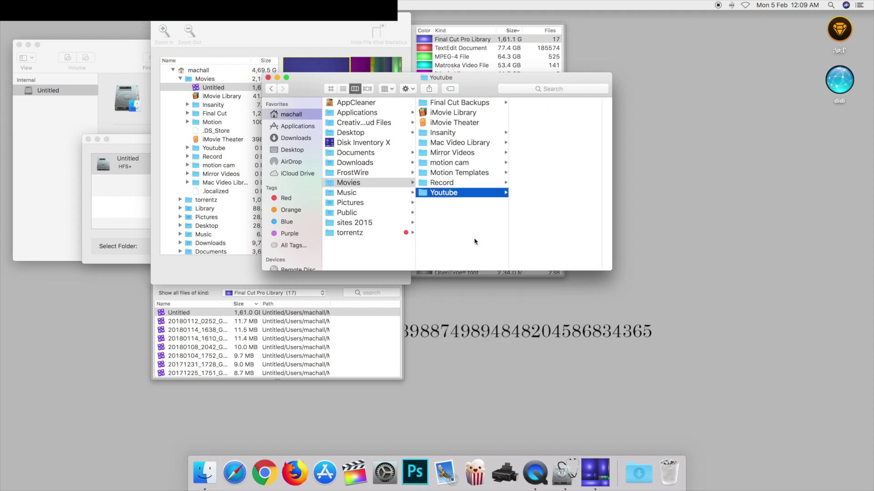
left_click(269, 78)
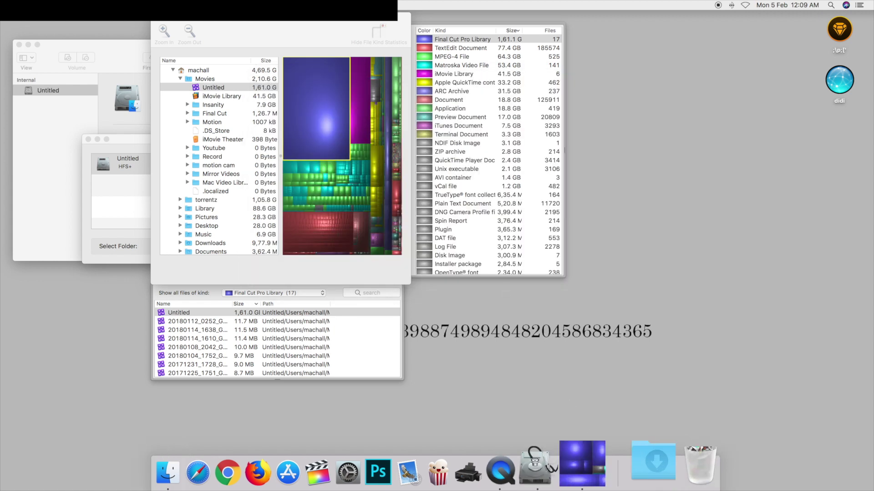
Step: Permanently empty the Trash, then select the TextEdit Document kind in Disk Inventory X
right_click(672, 450)
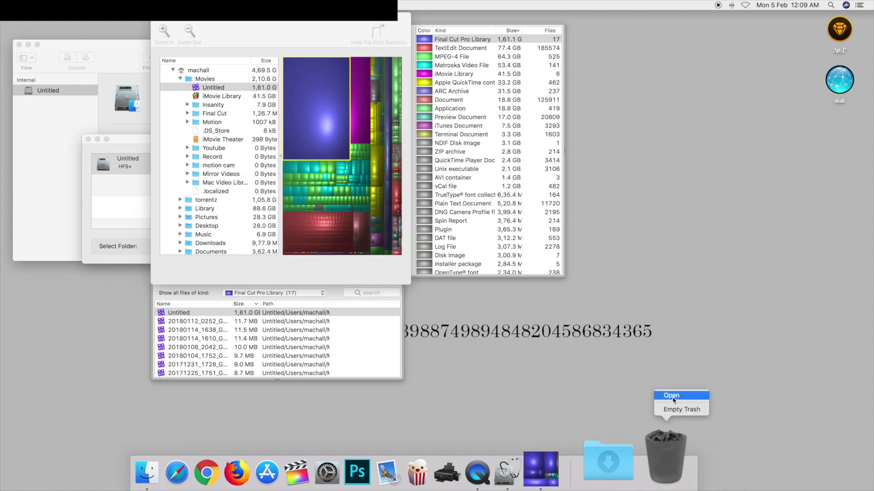
left_click(675, 414)
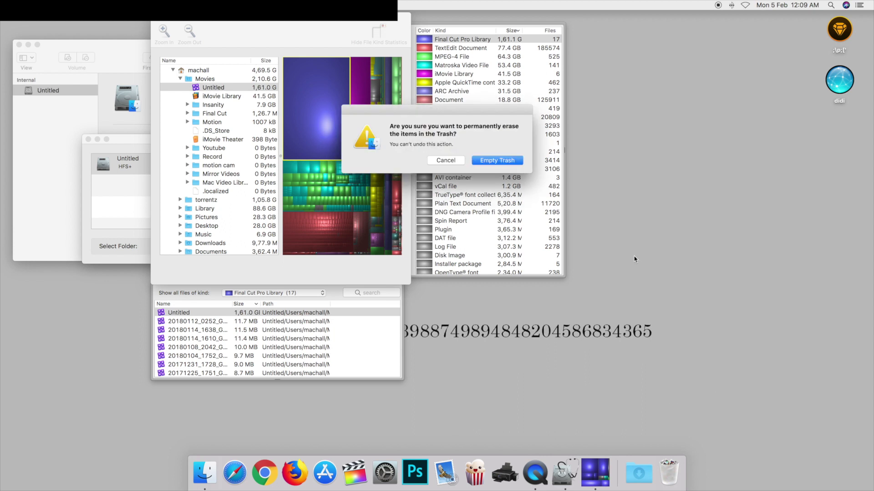
key("Return")
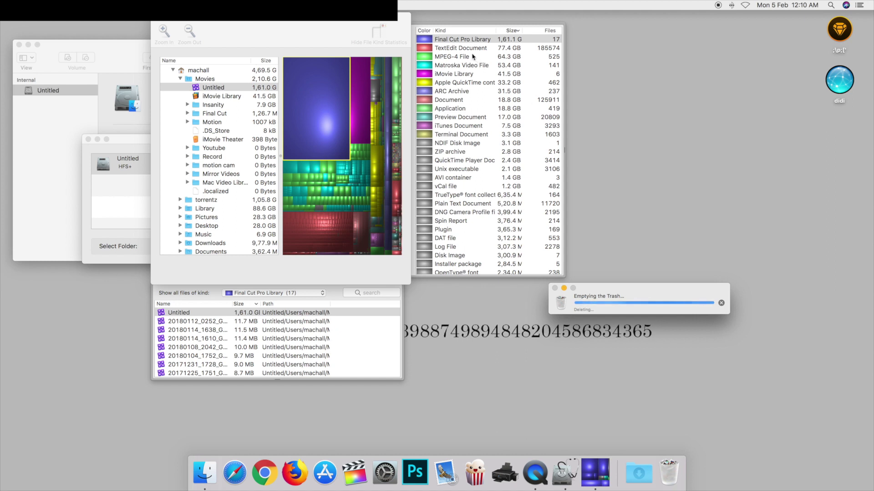
double_click(462, 38)
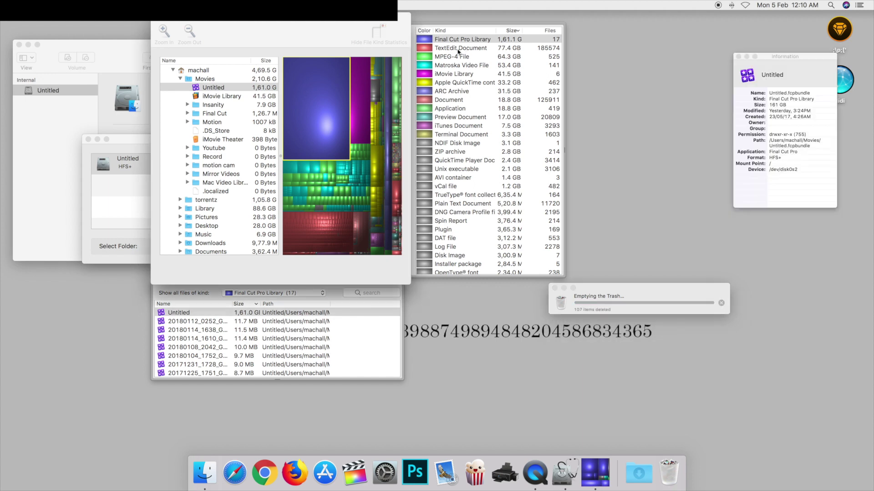
left_click(459, 48)
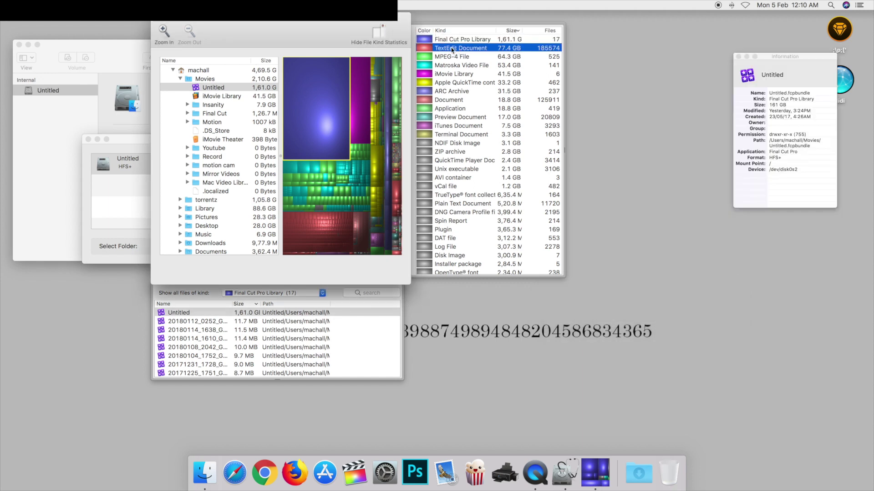
Step: List the TextEdit Document files and reveal the 4.0 GB sleepimage from /private/var/vm in Finder
right_click(453, 49)
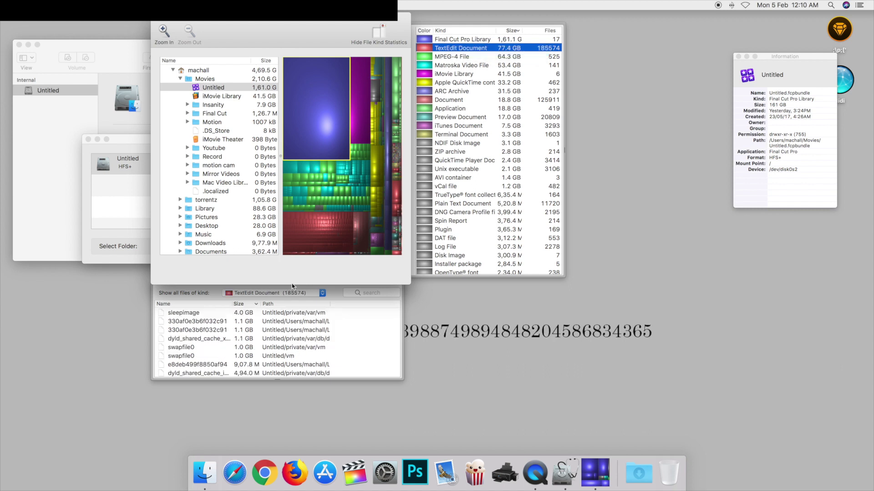
left_click(199, 314)
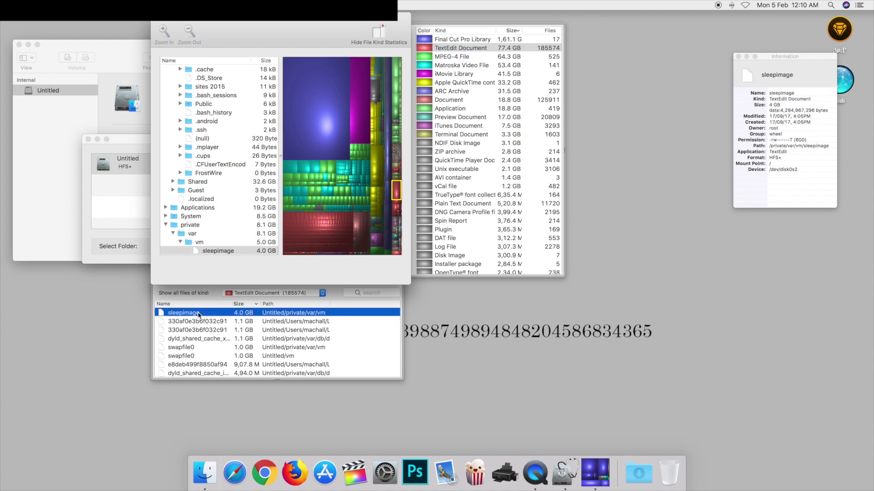
right_click(199, 314)
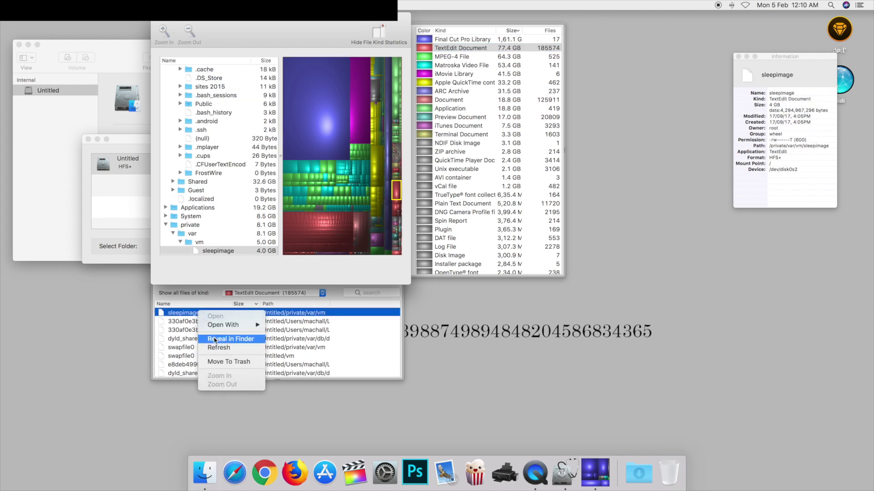
left_click(216, 339)
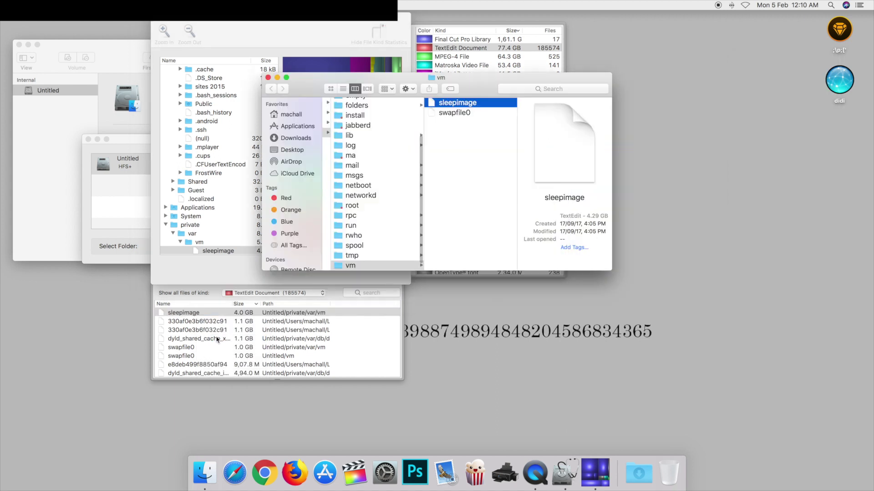
scroll(408, 192, "left", 5)
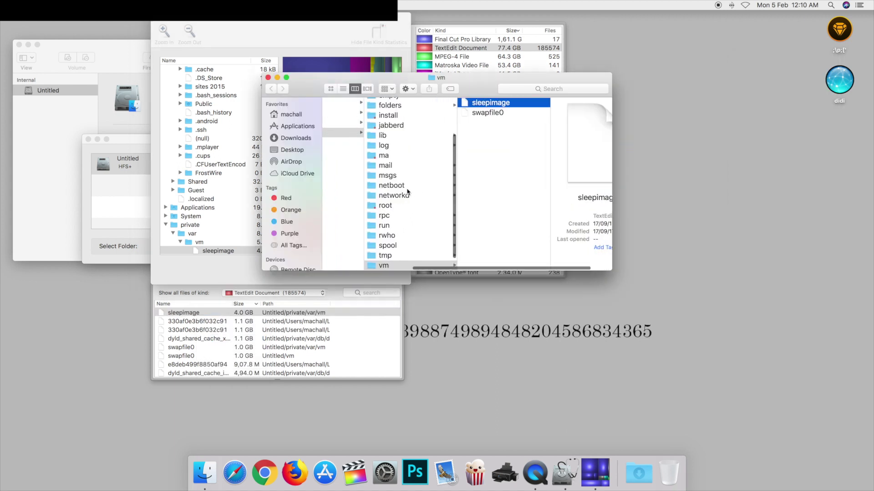
scroll(407, 193, "left", 3)
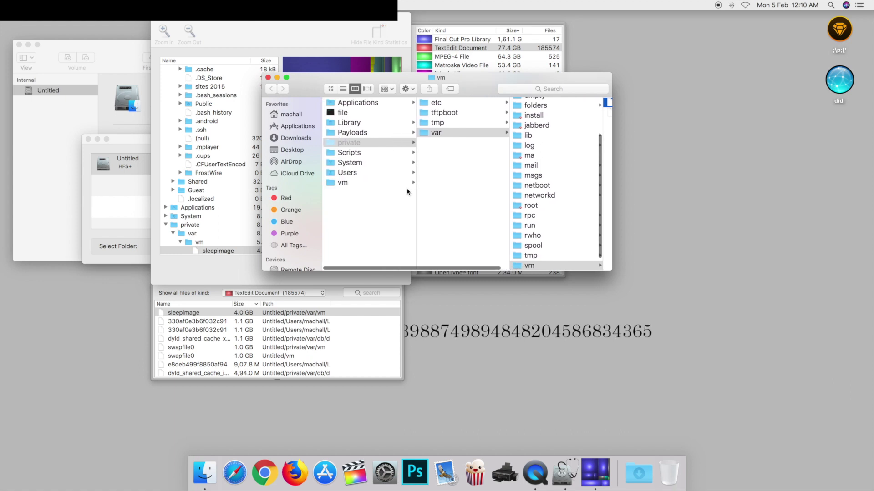
scroll(407, 193, "right", 4)
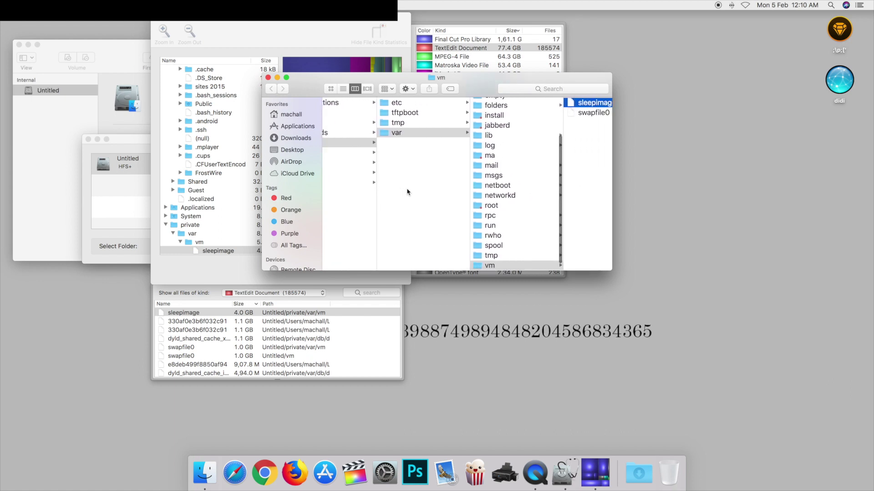
scroll(408, 192, "right", 4)
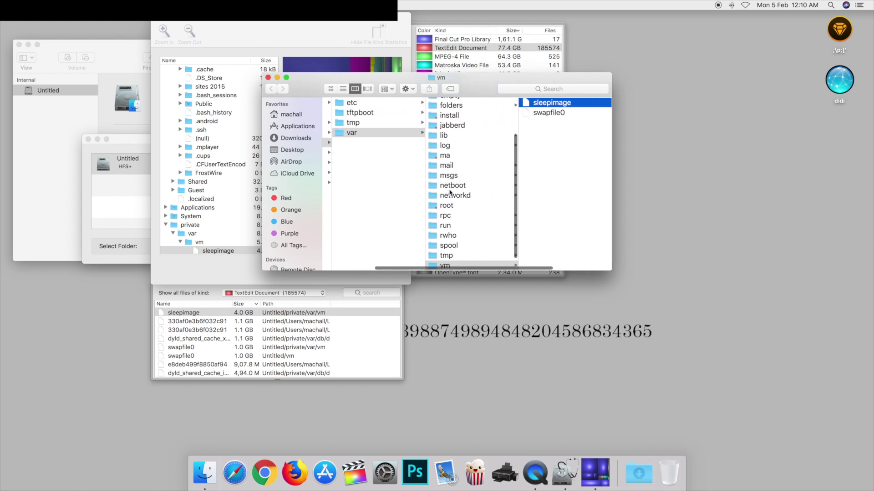
scroll(450, 193, "up", 5)
scroll(378, 169, "left", 5)
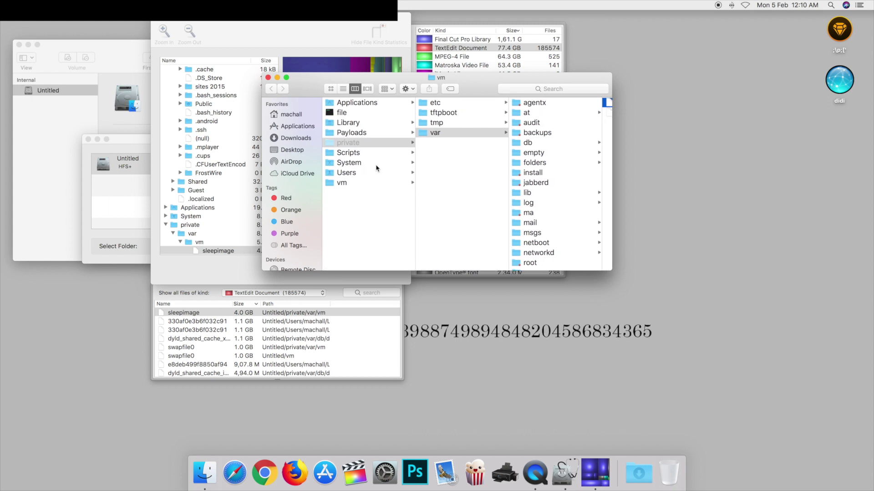
scroll(501, 195, "right", 5)
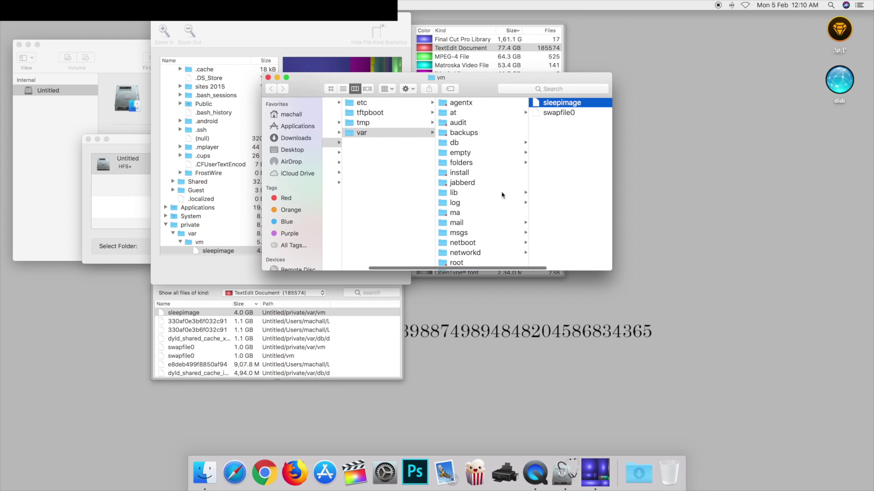
scroll(501, 195, "right", 2)
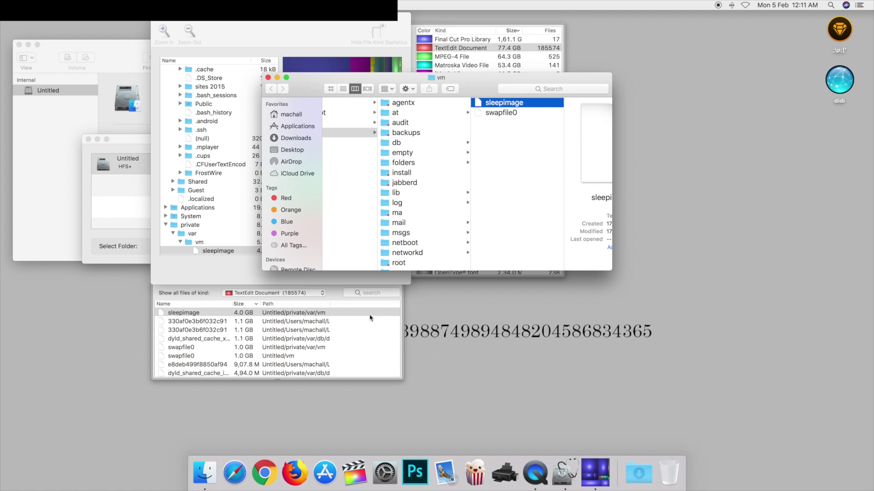
left_click(268, 80)
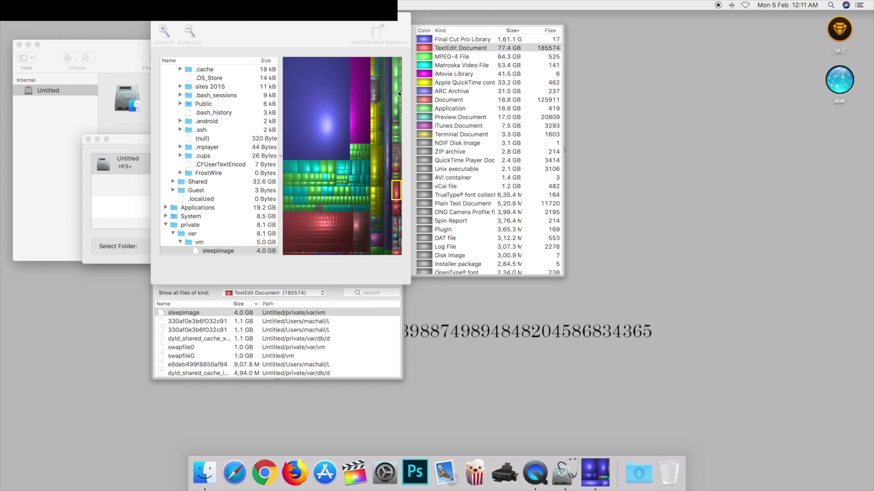
Step: Show the sleepimage info panel, then list all six iMovie Library files
key("super+i")
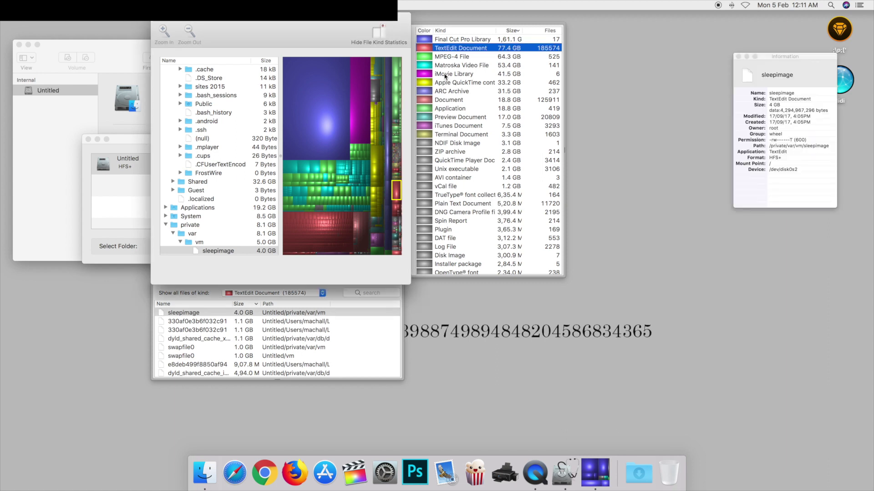
left_click(445, 76)
right_click(445, 76)
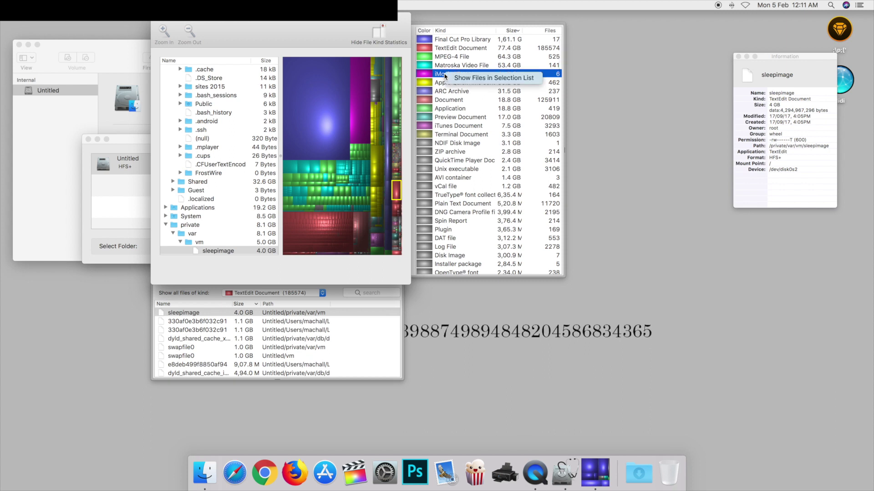
left_click(491, 79)
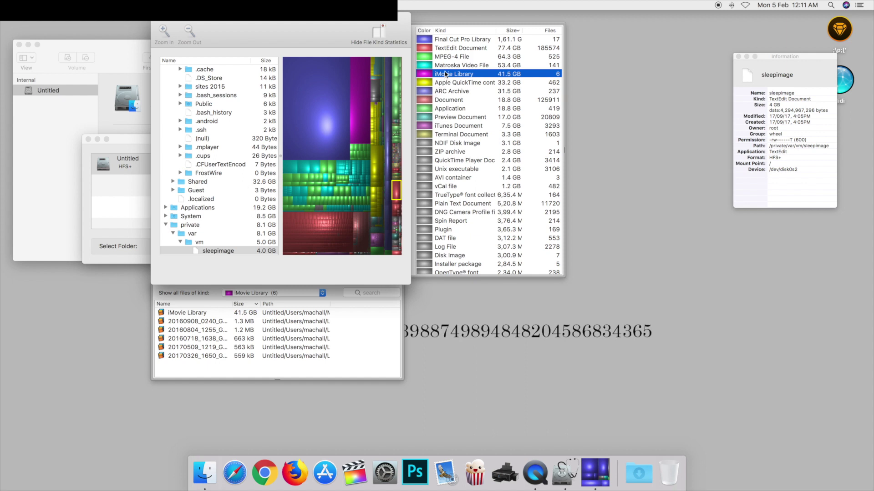
Step: Reveal the 41.5 GB iMovie Library from Movies in Finder
left_click(182, 312)
right_click(182, 313)
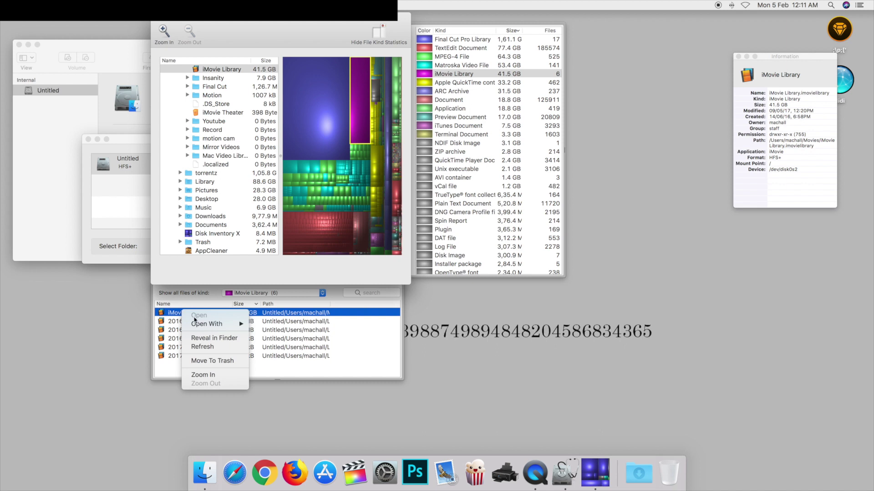
left_click(210, 339)
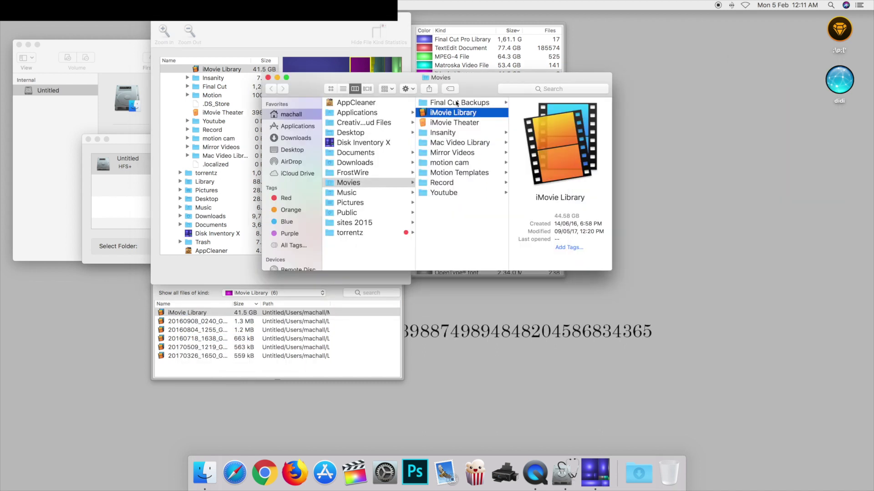
Step: Trash the 41.5 GB iMovie Library, empty the Trash, and close the Movies window
right_click(427, 113)
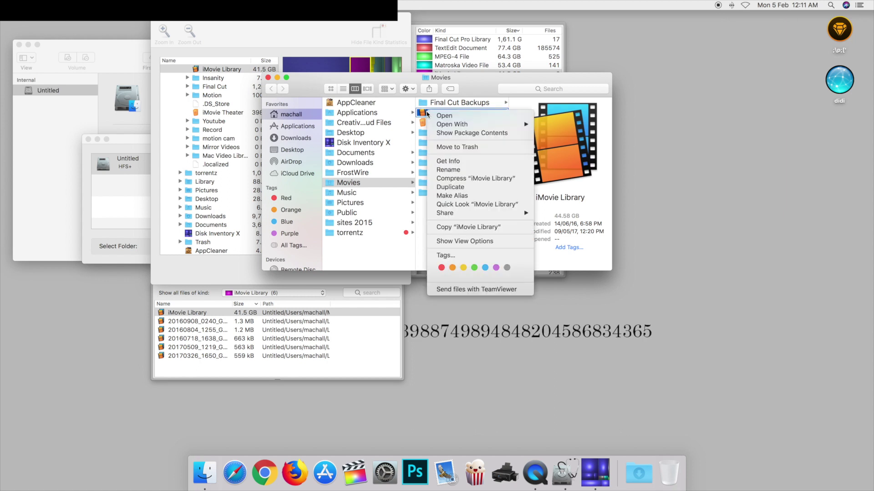
left_click(455, 146)
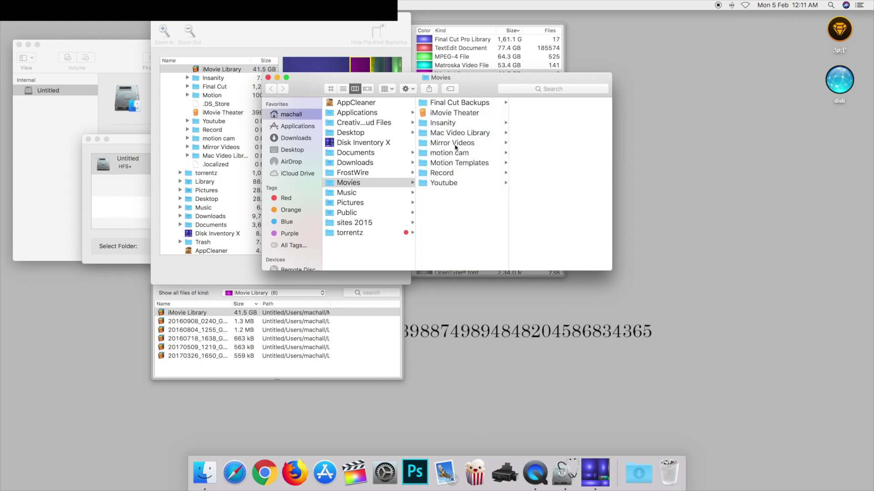
right_click(672, 458)
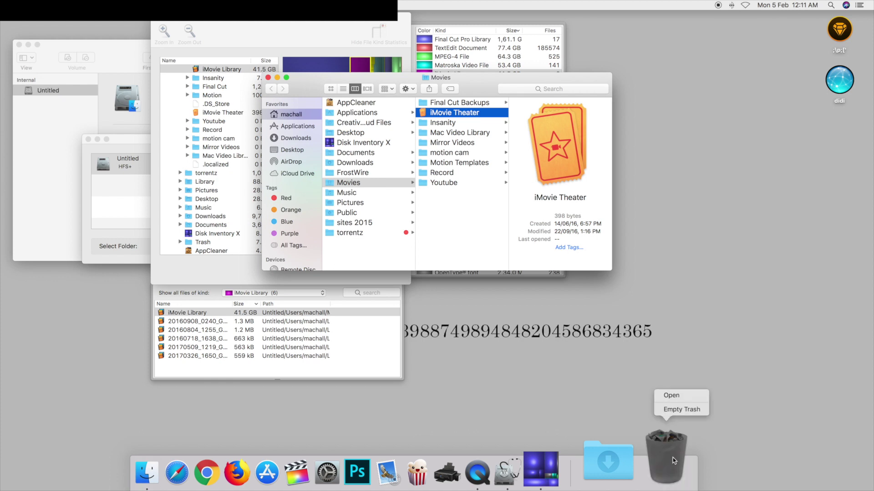
left_click(680, 410)
key("Return")
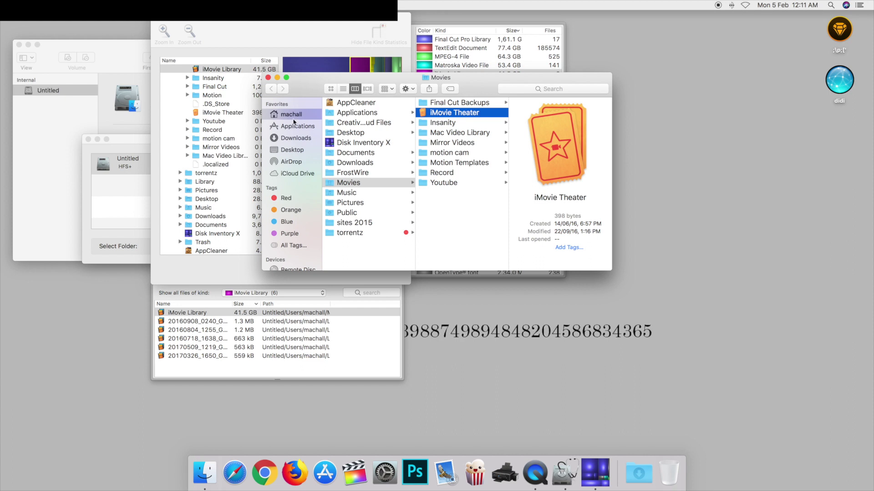
left_click(269, 79)
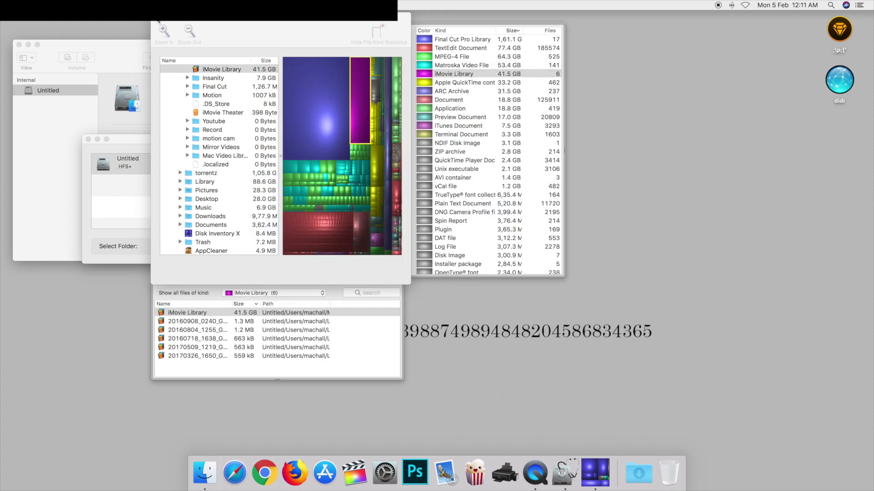
Step: Close the treemap window and quit Disk Inventory X and Disk Utility from the Dock
left_click(158, 21)
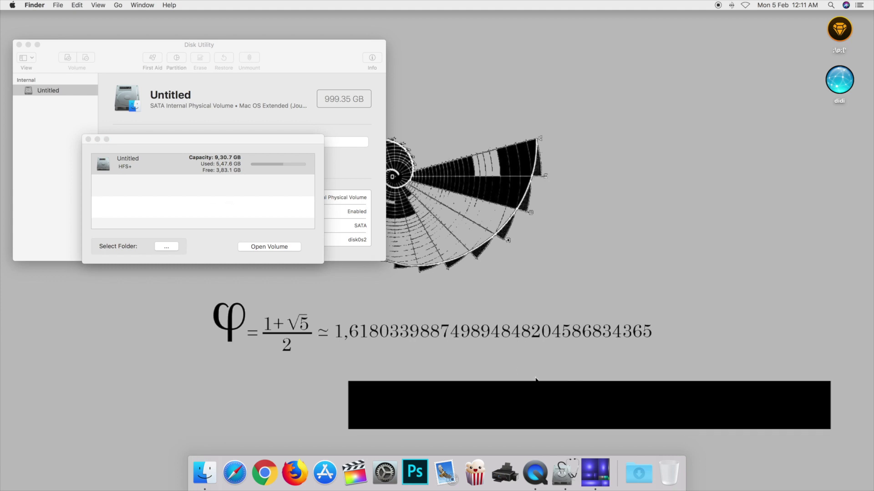
right_click(599, 457)
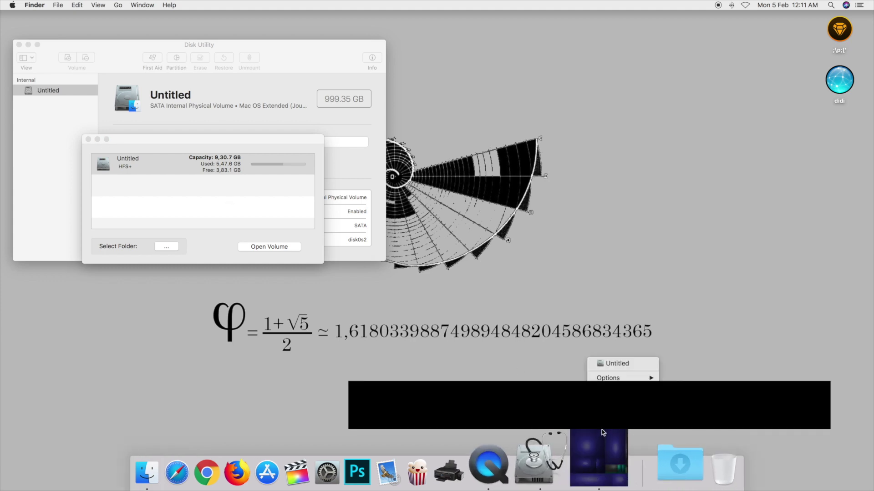
left_click(605, 410)
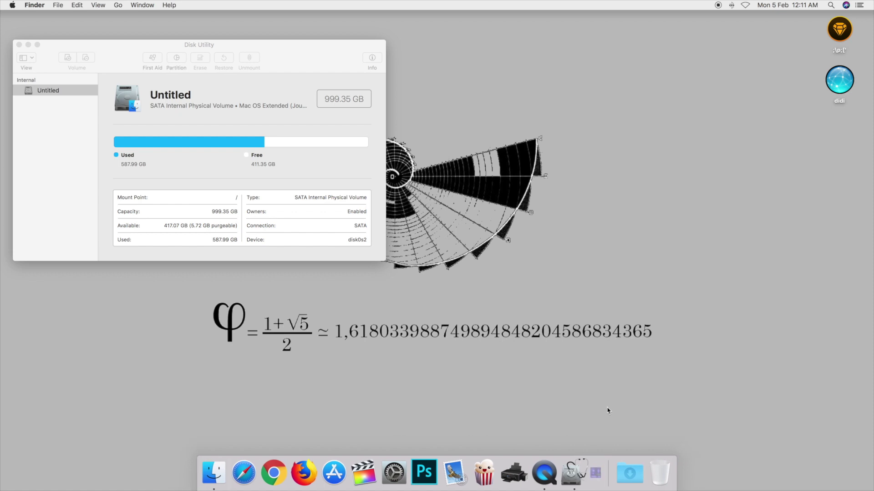
right_click(578, 466)
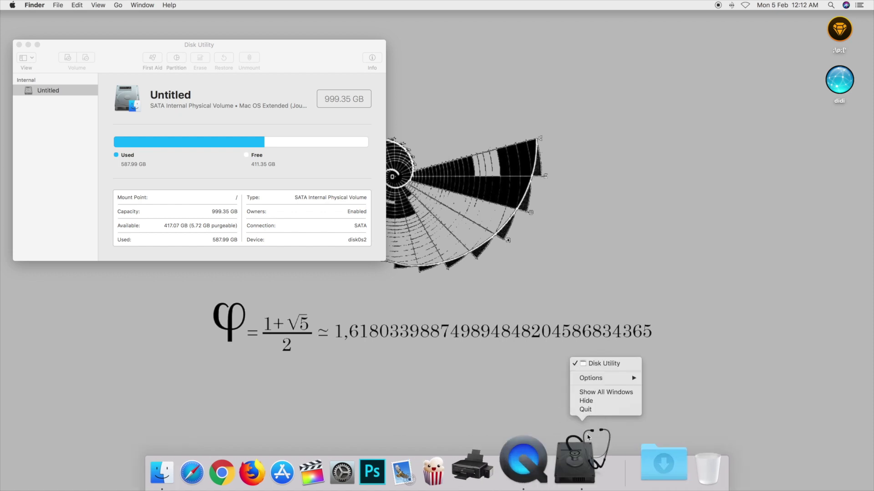
left_click(586, 410)
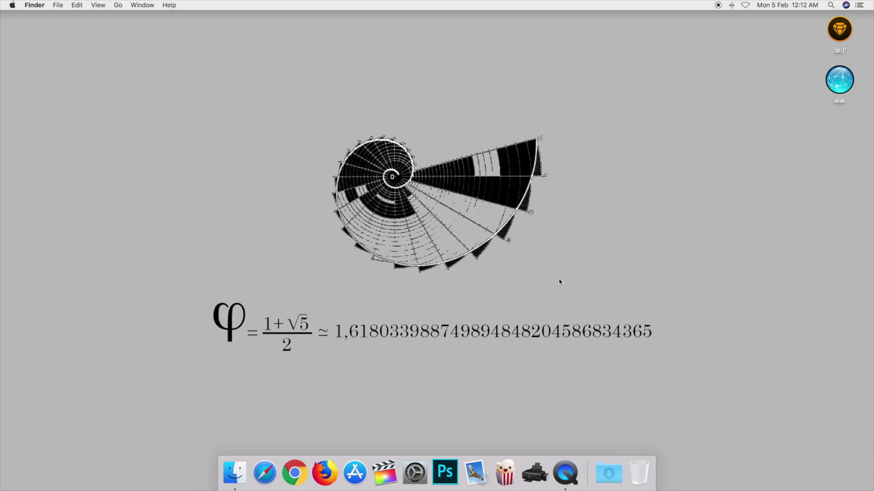
key("F4")
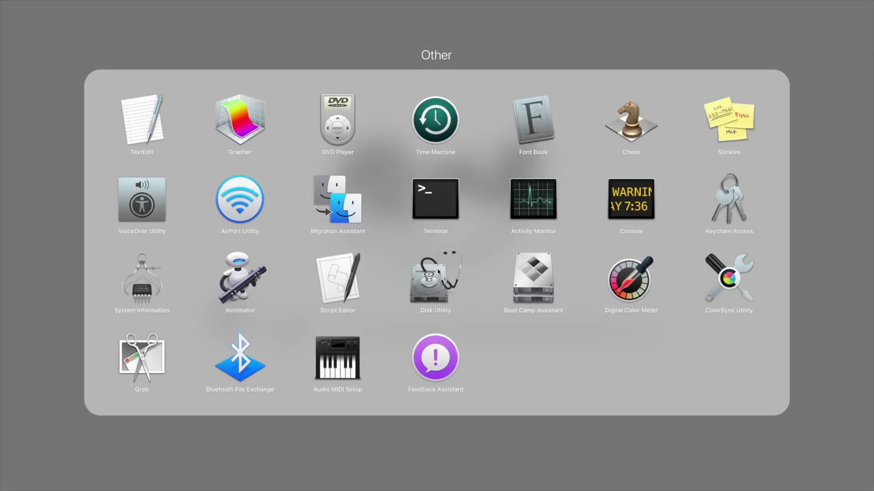
left_click(437, 272)
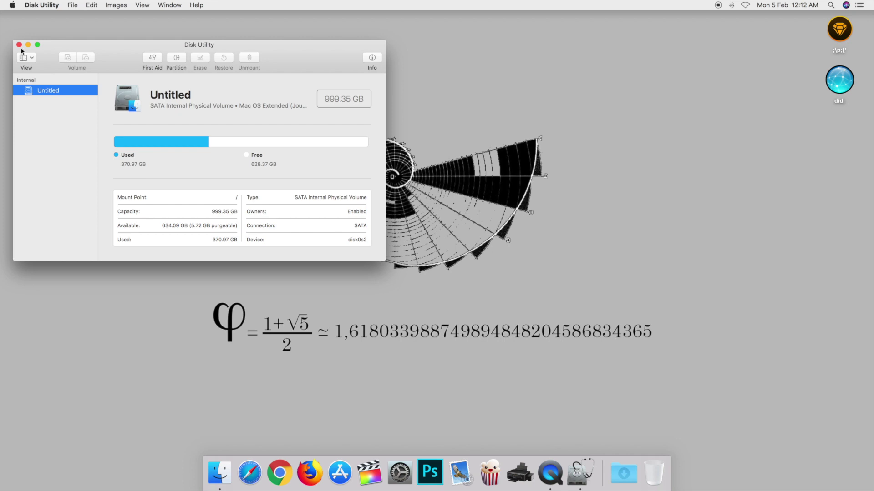
left_click(20, 45)
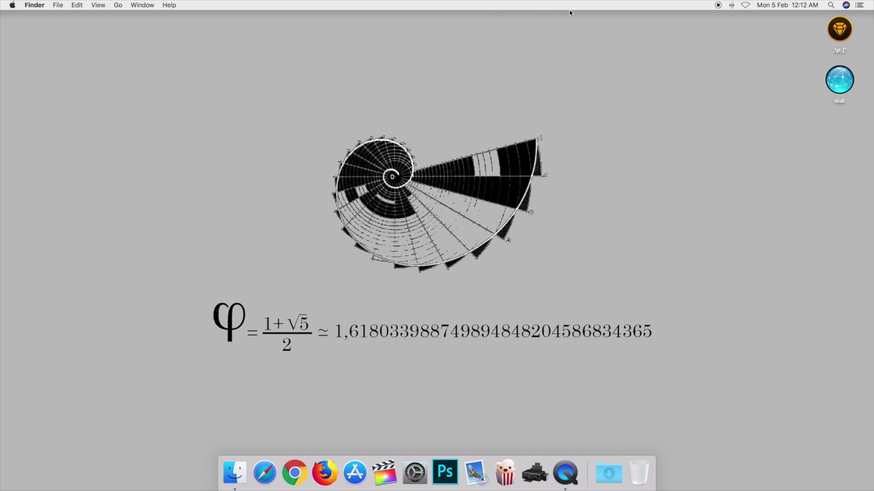